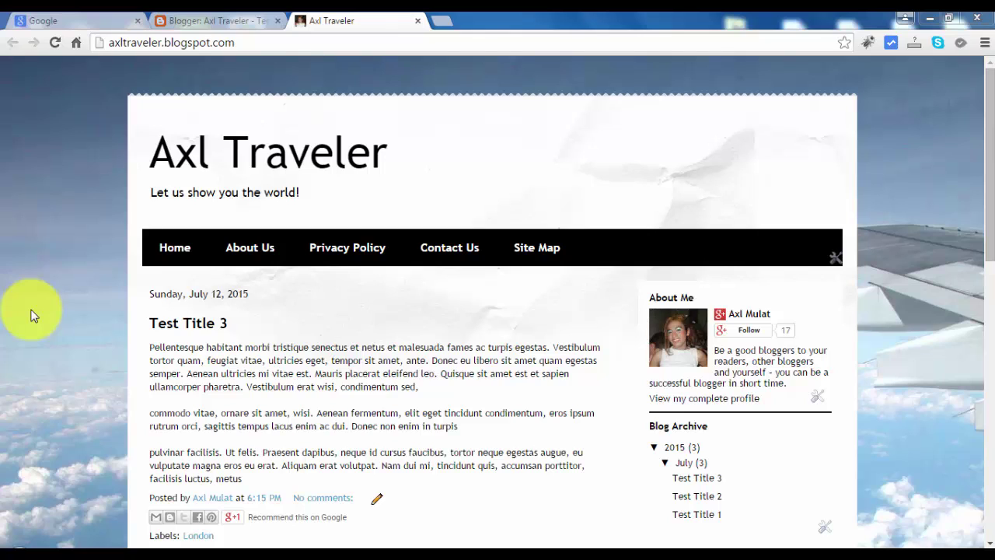
- Switch to the Blogger Template Designer and open the advanced page text settings
{"action": "left_click", "coordinate": [222, 19]}
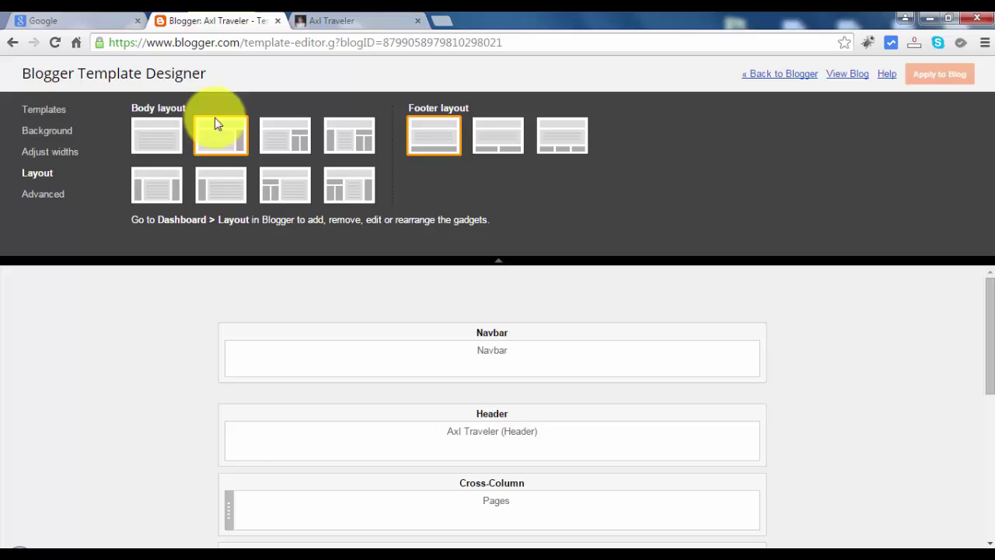
{"action": "left_click", "coordinate": [47, 193]}
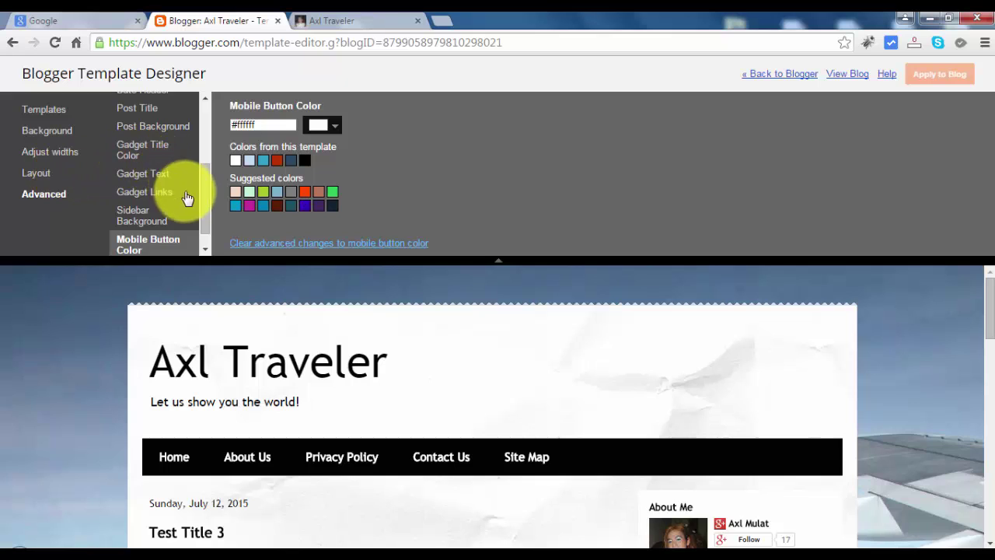
{"action": "left_click_drag", "start_coordinate": [204, 219], "coordinate": [216, 127]}
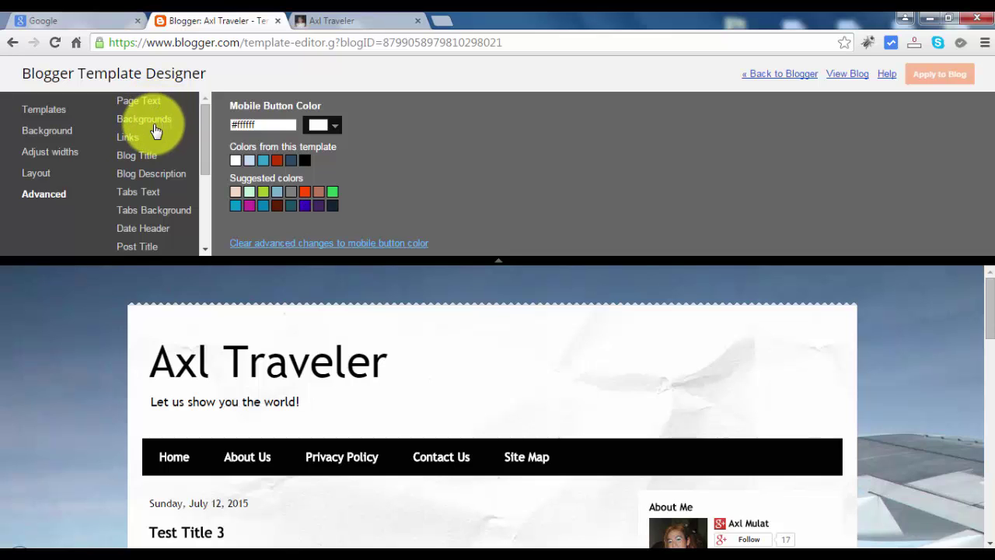
{"action": "left_click", "coordinate": [204, 133]}
{"action": "mouse_move", "coordinate": [204, 132]}
{"action": "left_mouse_down"}
{"action": "mouse_move", "coordinate": [204, 220]}
{"action": "mouse_move", "coordinate": [207, 130]}
{"action": "left_mouse_up"}
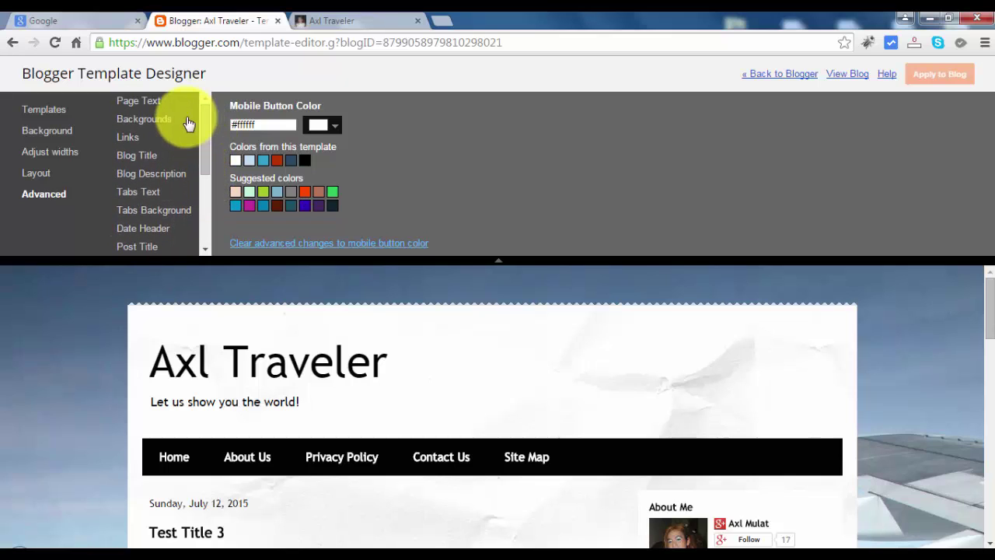
{"action": "left_click", "coordinate": [137, 103]}
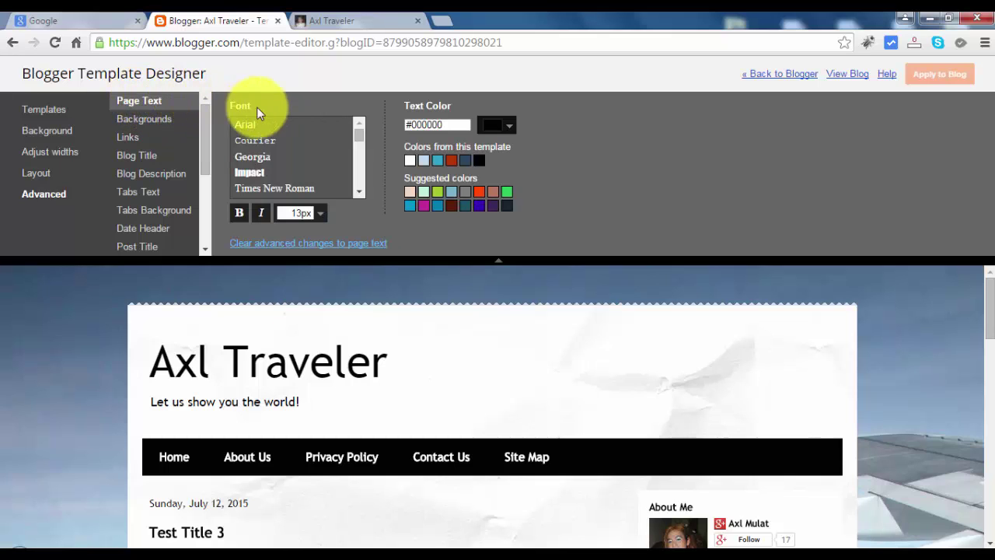
- Try Impact, Times New Roman and Arial as the page text font, and clear the advanced changes to page text
{"action": "left_click", "coordinate": [356, 135]}
{"action": "left_click_drag", "start_coordinate": [356, 137], "coordinate": [355, 132]}
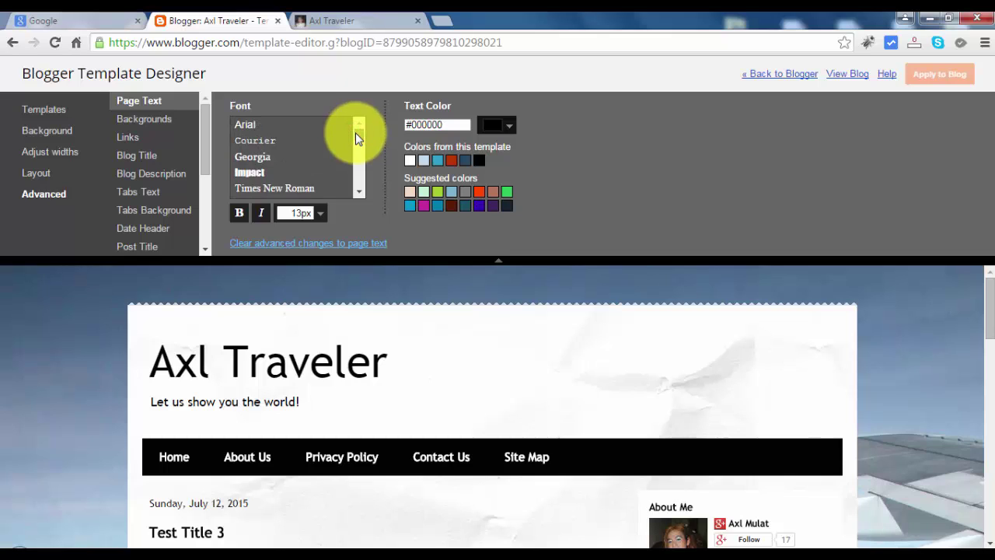
{"action": "left_click", "coordinate": [257, 175]}
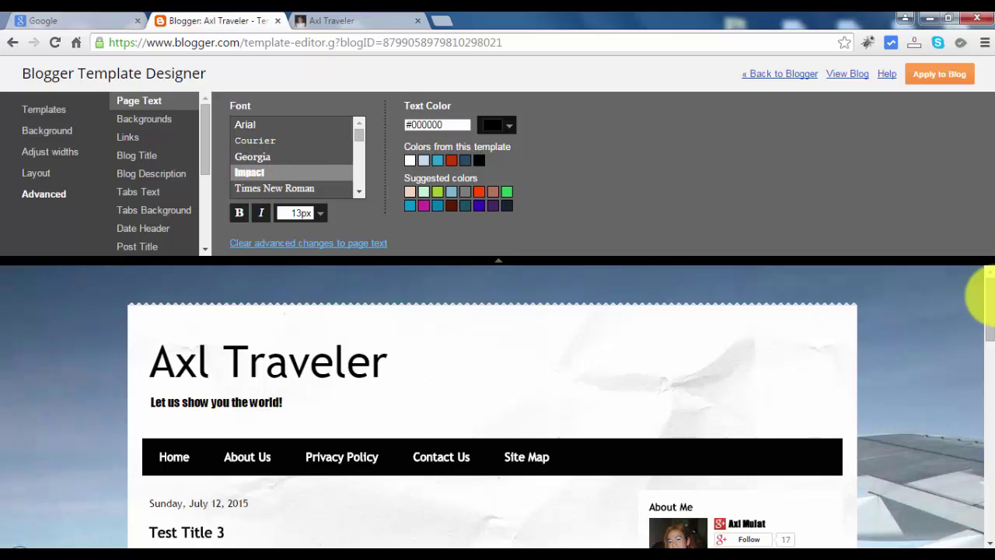
{"action": "left_click_drag", "start_coordinate": [992, 301], "coordinate": [984, 317]}
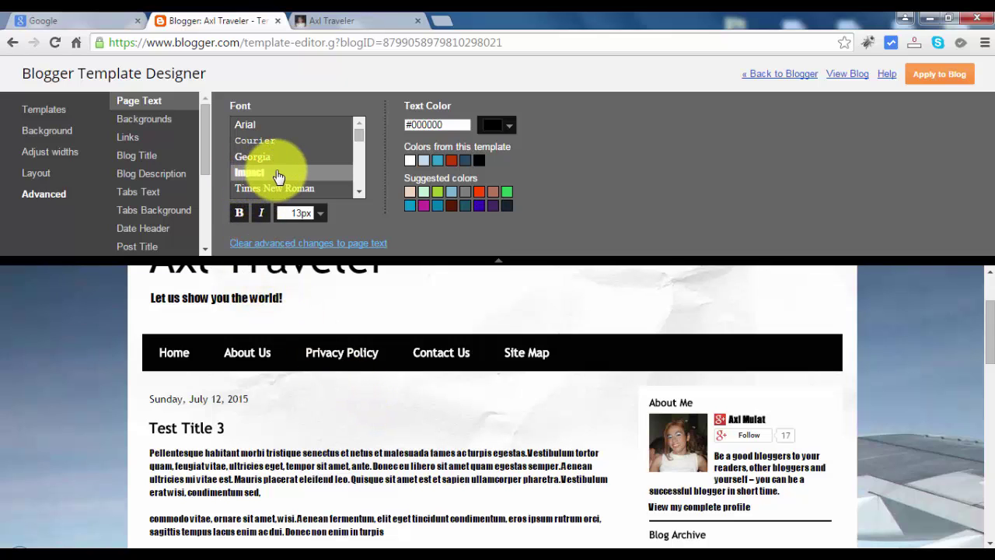
{"action": "left_click", "coordinate": [301, 190]}
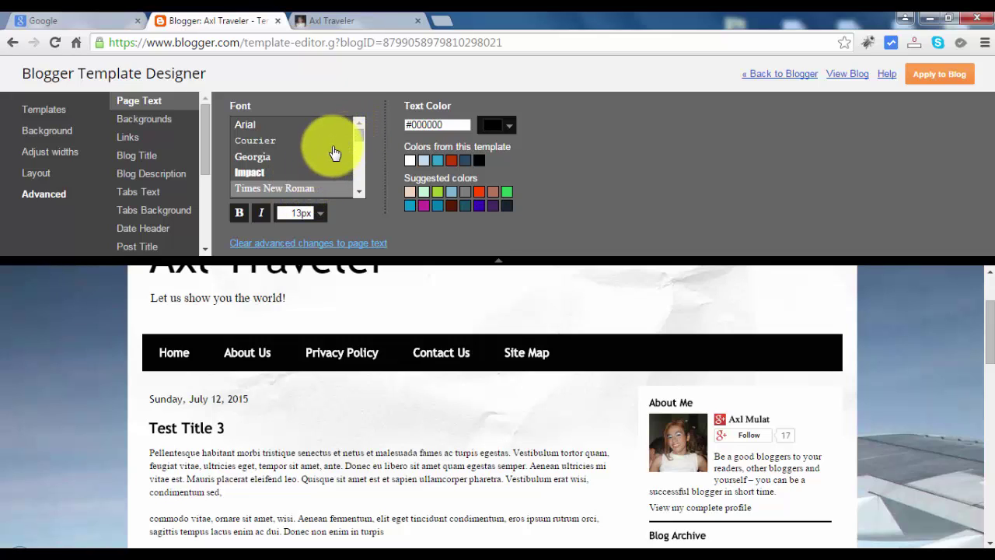
{"action": "left_click", "coordinate": [247, 125]}
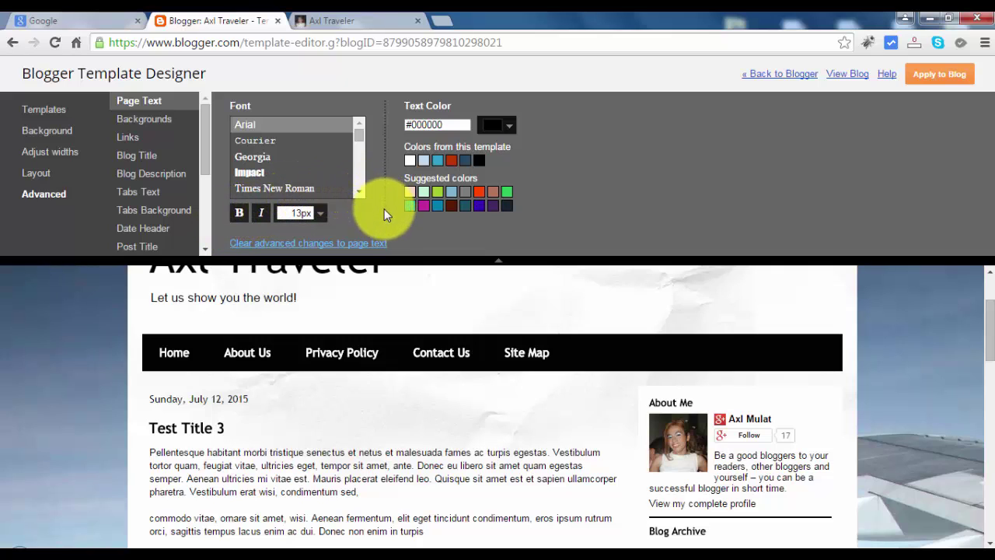
{"action": "left_click", "coordinate": [338, 242]}
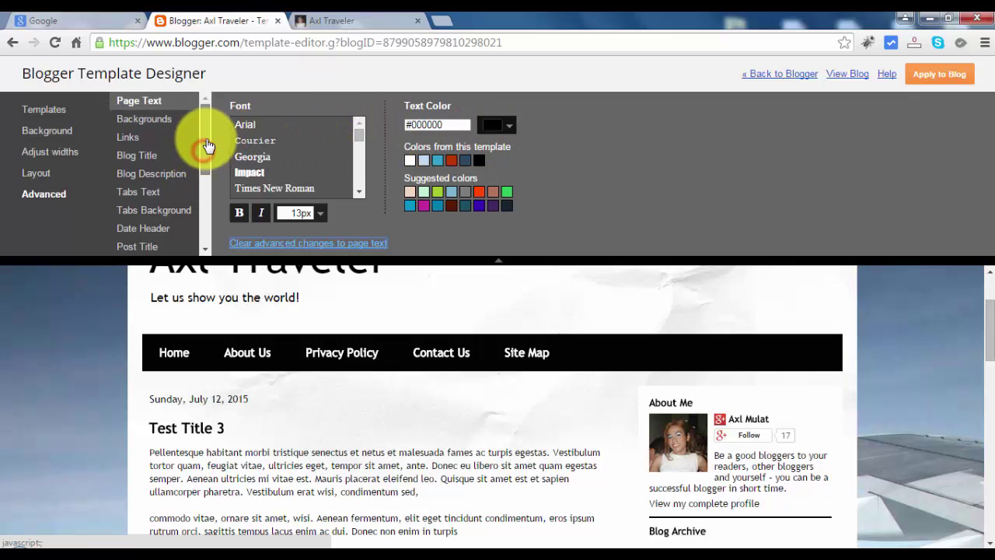
- Try several outer background colors, including #30a2ca, #7f7f7f, #b8775c and #30ca58, and clear the advanced changes to backgrounds
{"action": "left_click", "coordinate": [170, 119]}
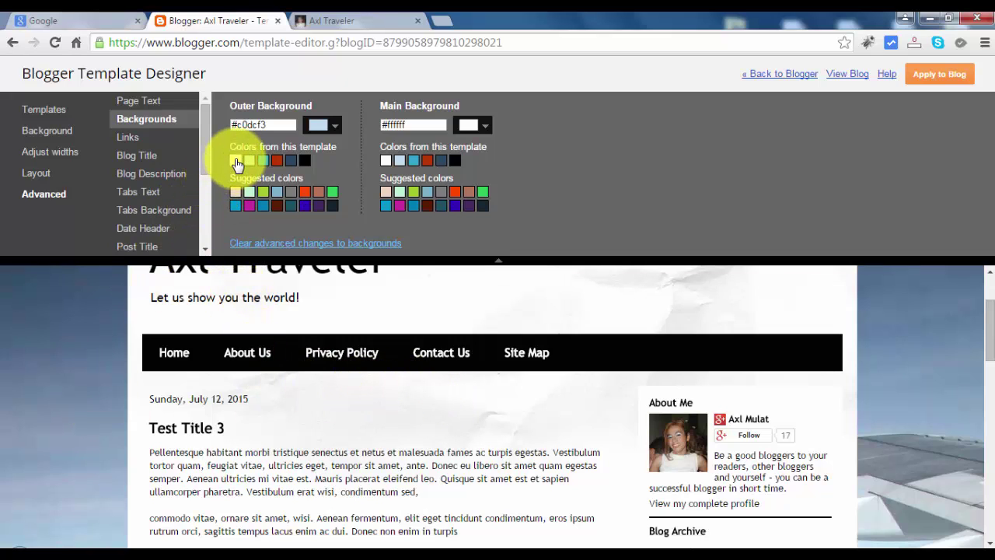
{"action": "left_click", "coordinate": [263, 161]}
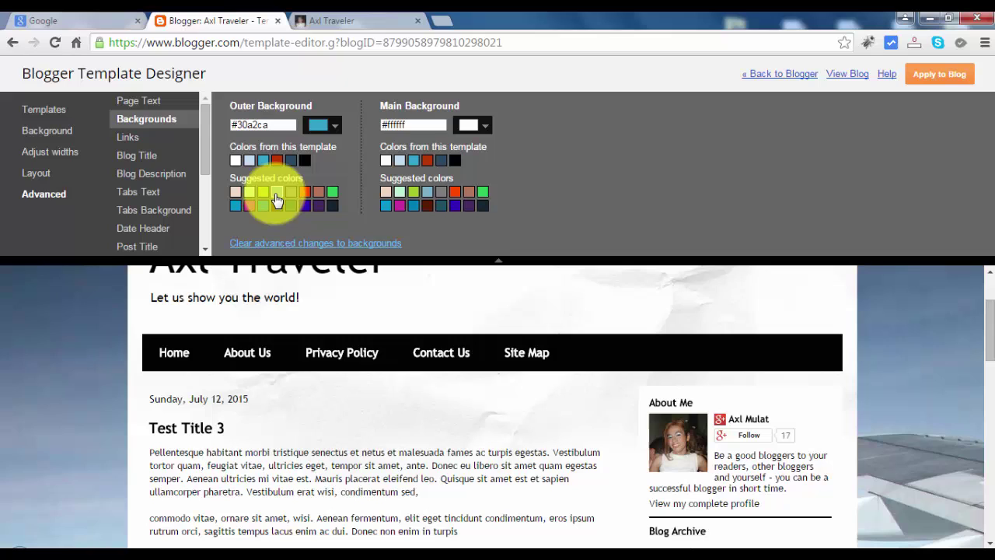
{"action": "left_click", "coordinate": [277, 192]}
{"action": "left_click", "coordinate": [291, 193]}
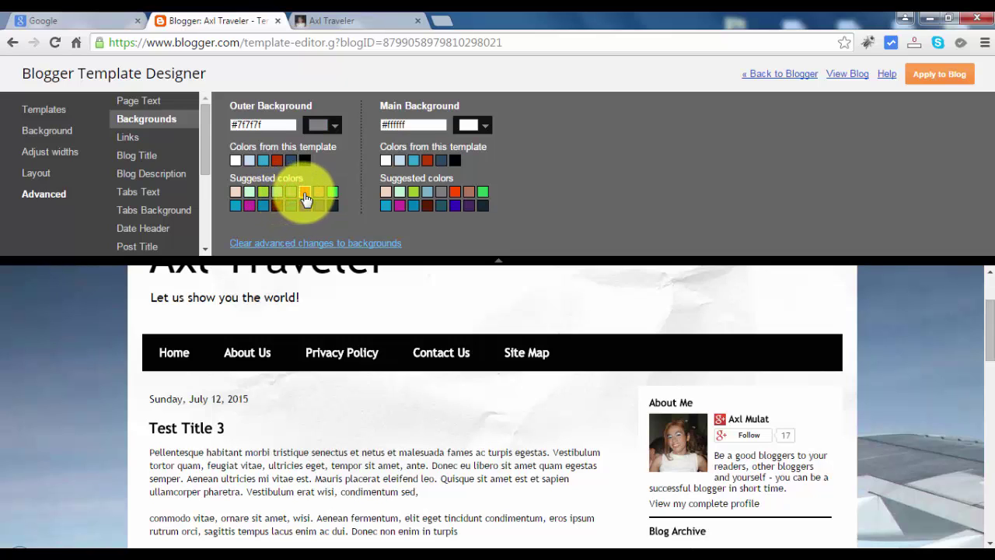
{"action": "left_click", "coordinate": [305, 195]}
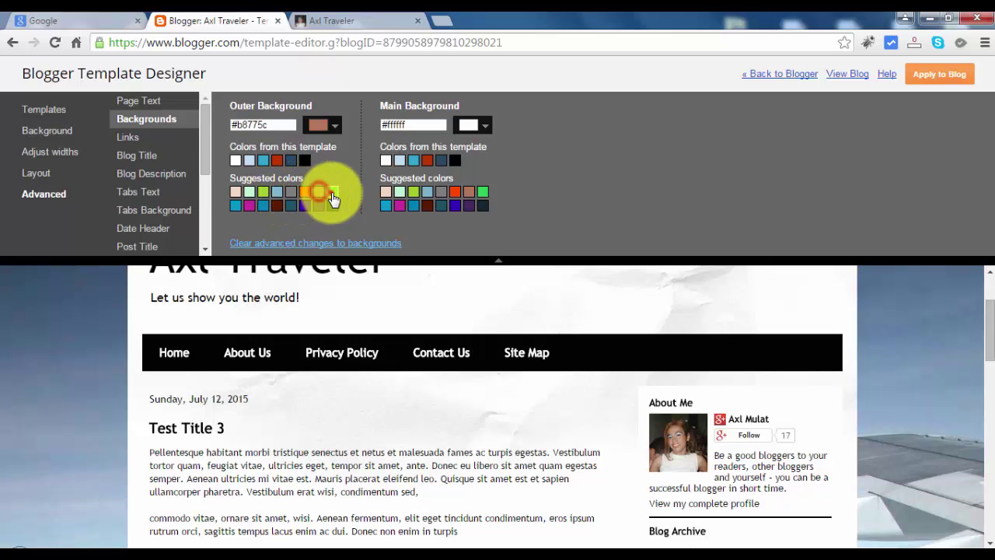
{"action": "left_click", "coordinate": [332, 191]}
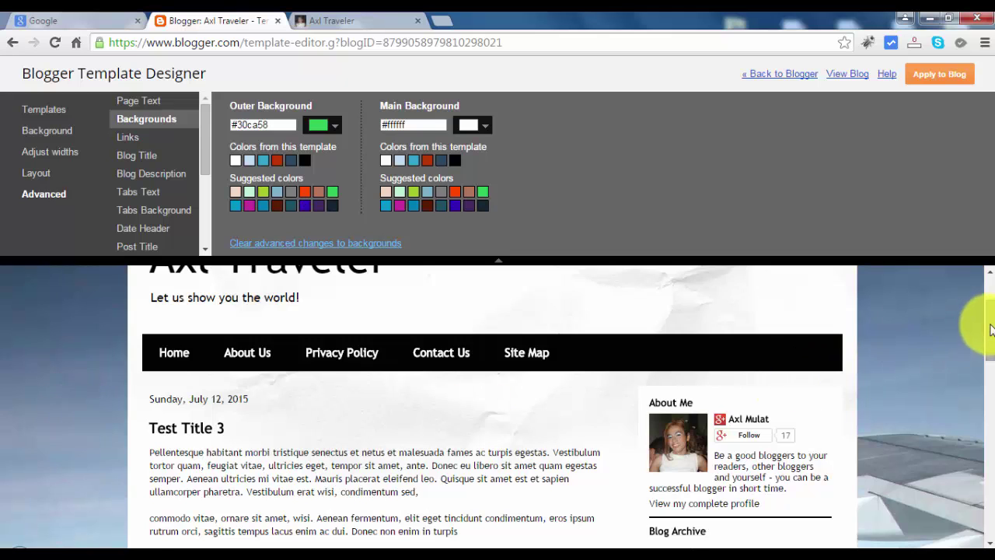
{"action": "left_click_drag", "start_coordinate": [988, 327], "coordinate": [983, 390]}
{"action": "scroll", "coordinate": [953, 268], "scroll_direction": "up", "scroll_amount": 5}
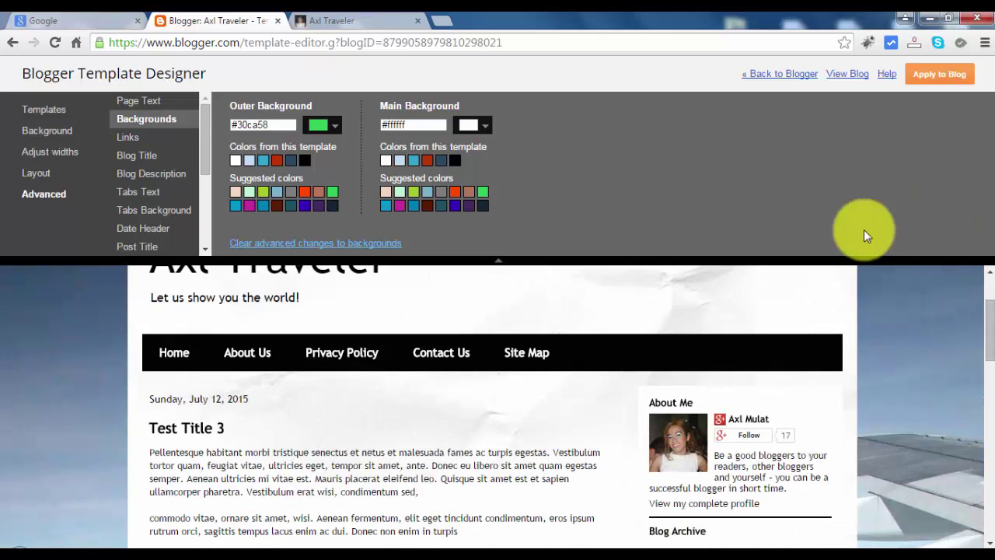
{"action": "left_click", "coordinate": [282, 244]}
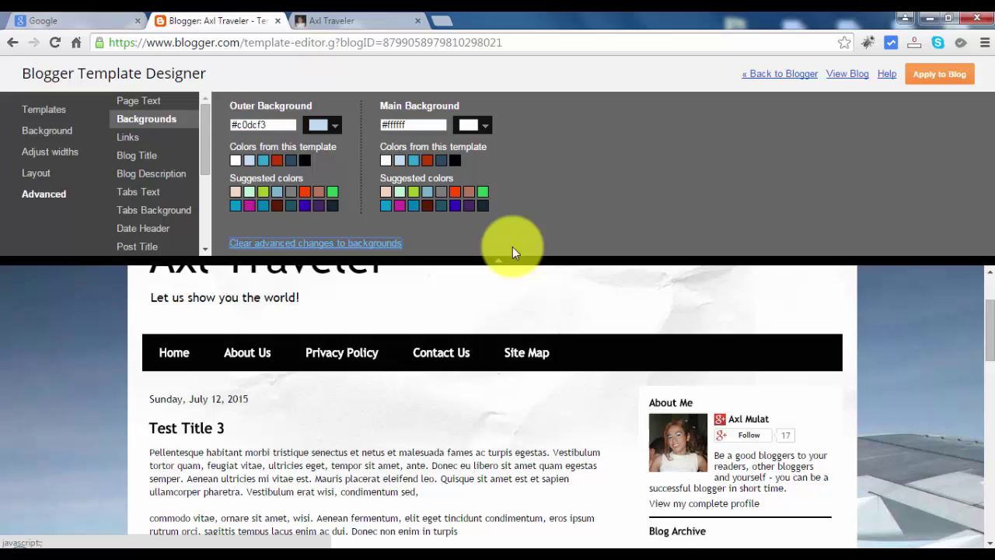
- Review the link color settings against the blog preview, and set the blog title's font to Impact
{"action": "left_click", "coordinate": [129, 138]}
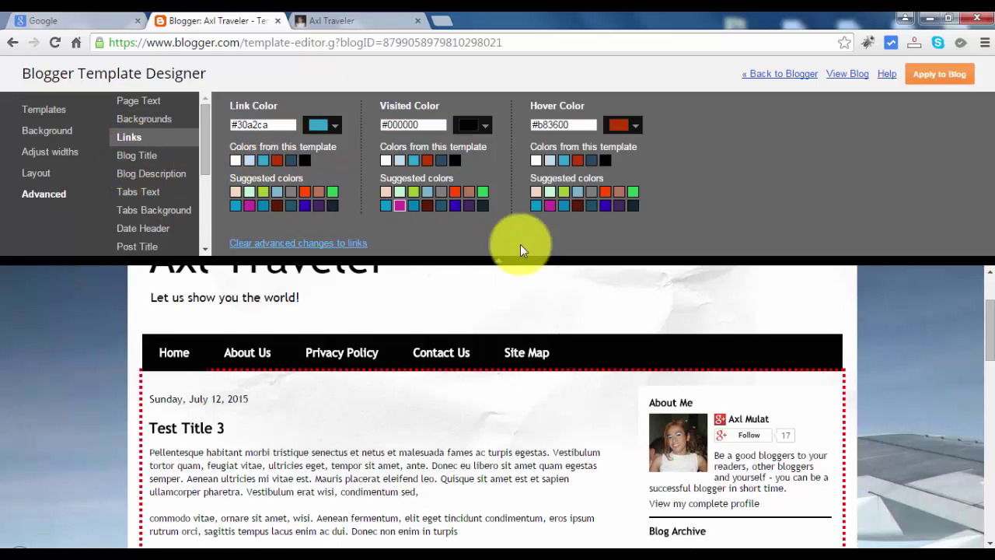
{"action": "left_click_drag", "start_coordinate": [991, 330], "coordinate": [988, 366]}
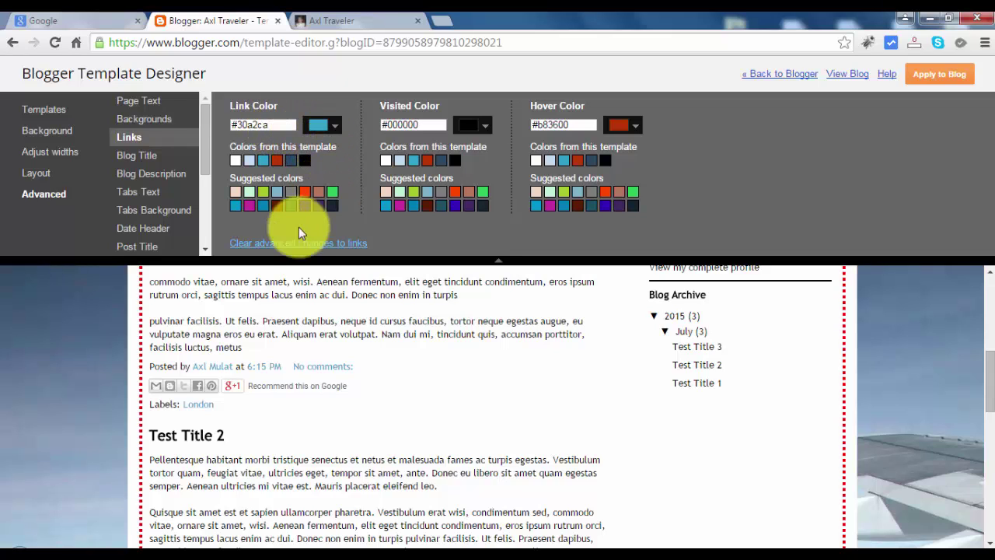
{"action": "left_click", "coordinate": [138, 157]}
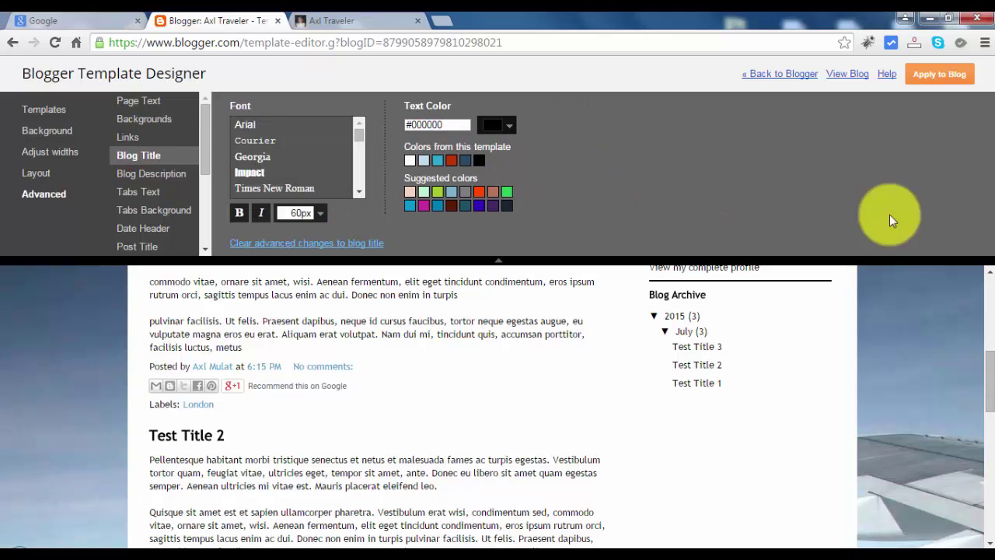
{"action": "left_click_drag", "start_coordinate": [991, 366], "coordinate": [992, 280]}
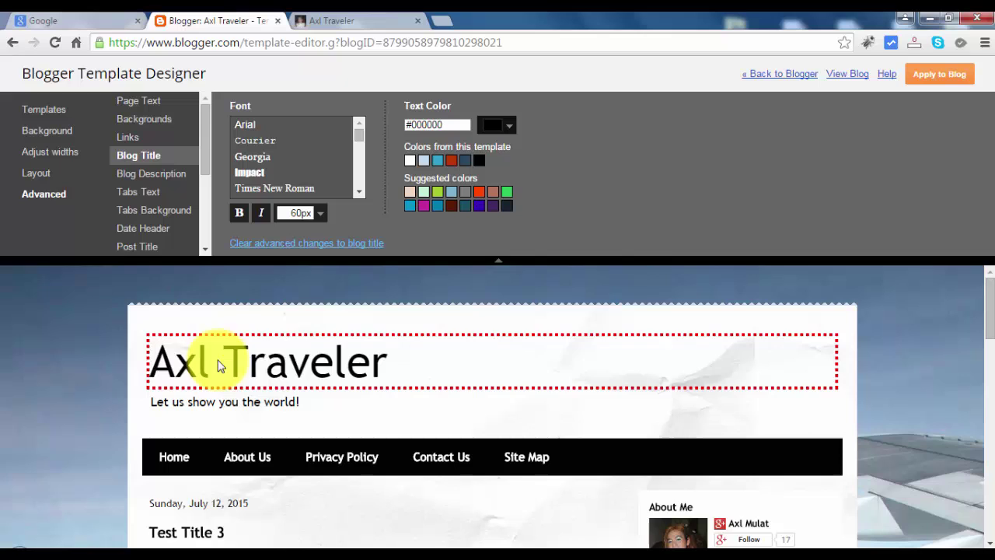
{"action": "left_click", "coordinate": [250, 171]}
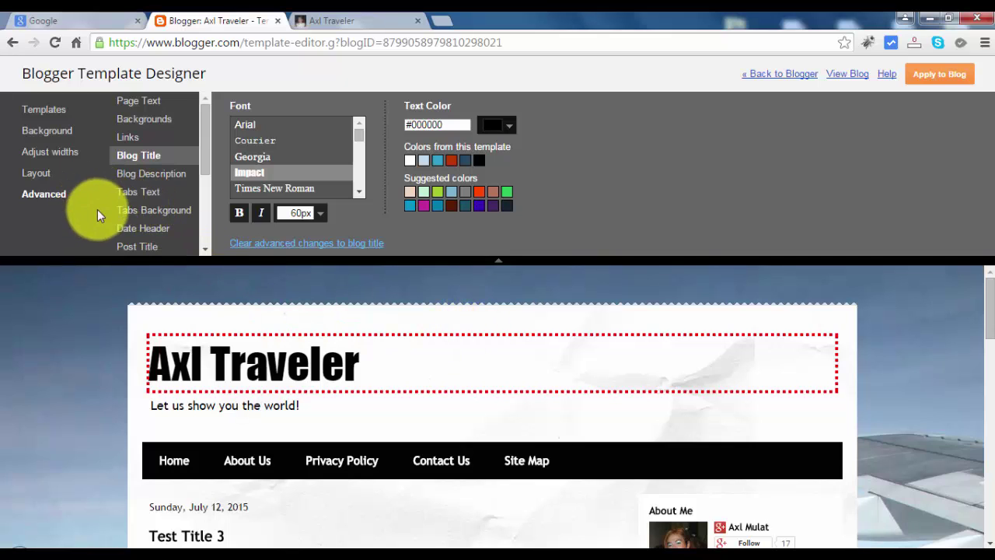
- Examine the advanced settings for the blog description, tabs text, tabs background and date header
{"action": "left_click", "coordinate": [144, 174]}
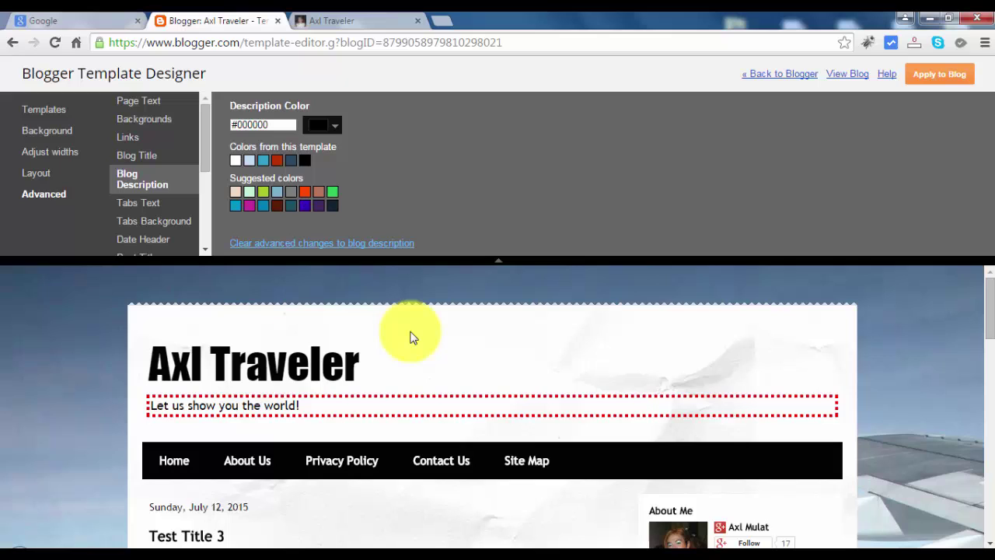
{"action": "left_click_drag", "start_coordinate": [206, 120], "coordinate": [182, 159]}
{"action": "left_click", "coordinate": [186, 166]}
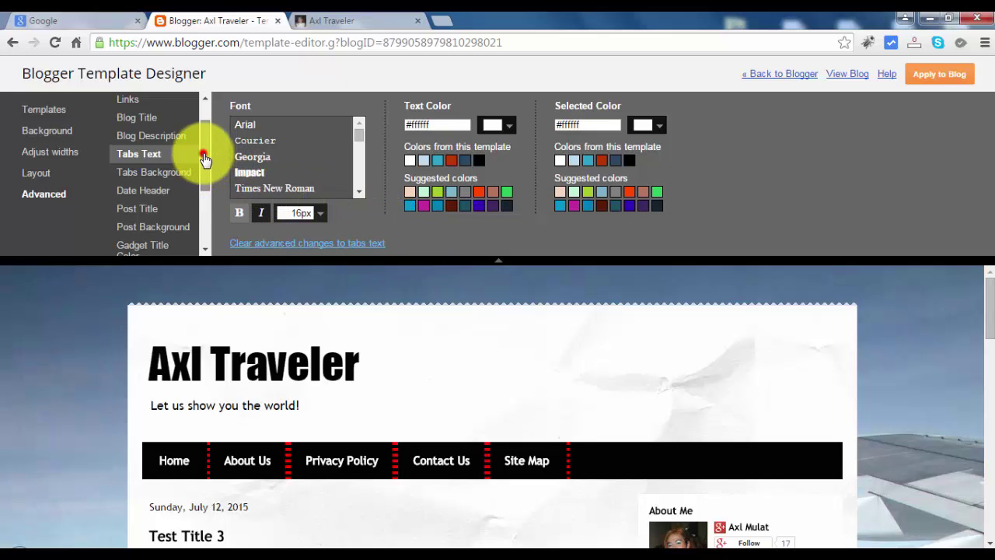
{"action": "scroll", "coordinate": [204, 159], "scroll_direction": "down", "scroll_amount": 1}
{"action": "left_click", "coordinate": [165, 153]}
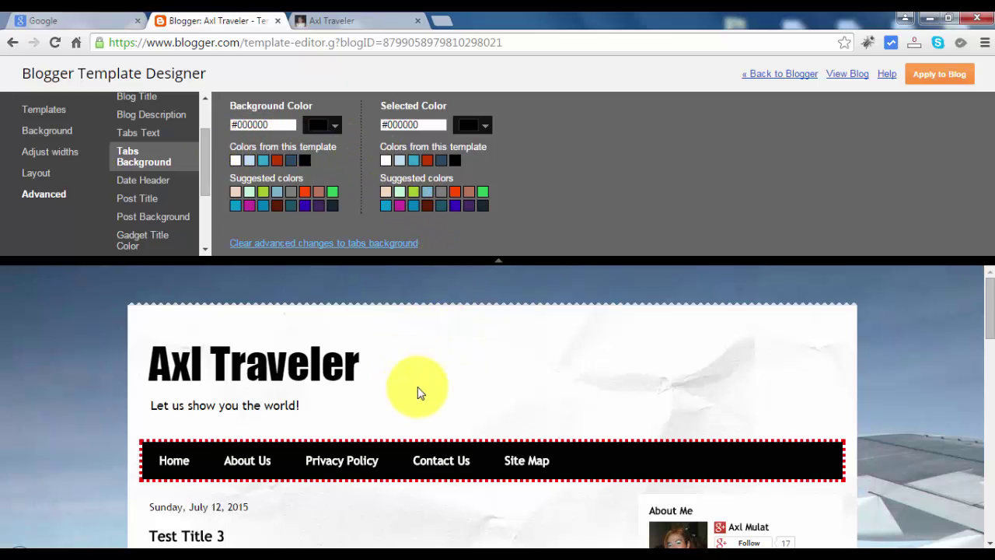
{"action": "left_click", "coordinate": [160, 182]}
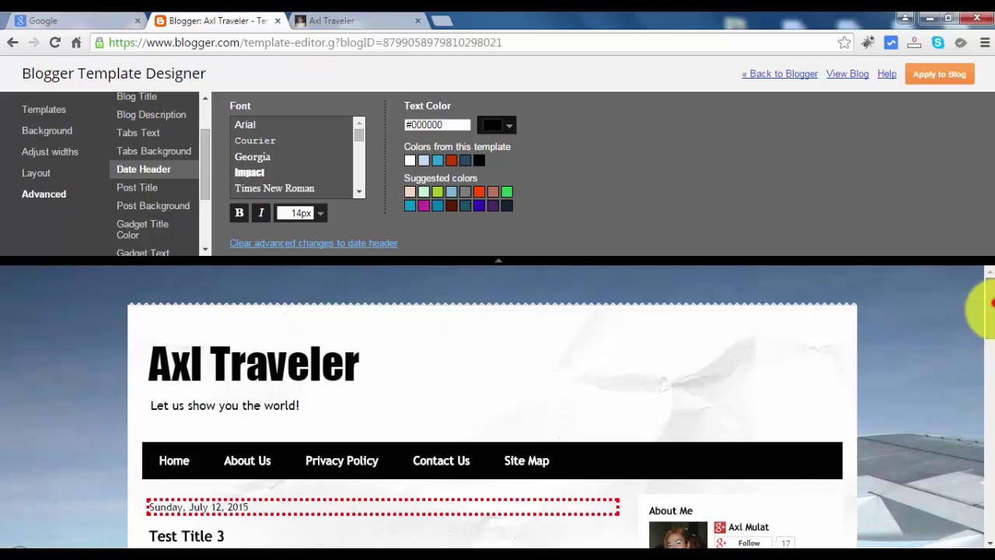
{"action": "scroll", "coordinate": [990, 304], "scroll_direction": "down", "scroll_amount": 1}
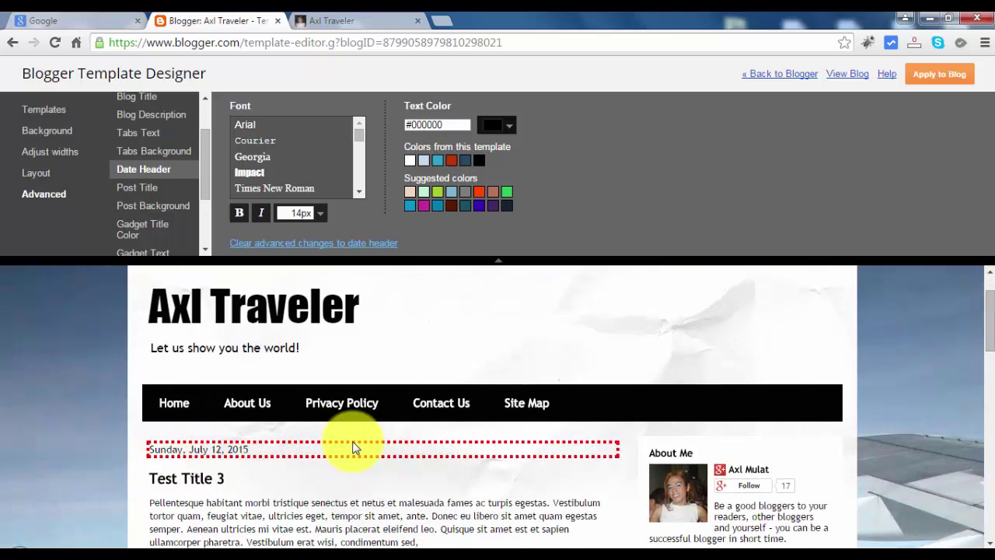
- Set the post title's text color to the template blue #30a2ca and check it in the blog preview
{"action": "left_click", "coordinate": [137, 187]}
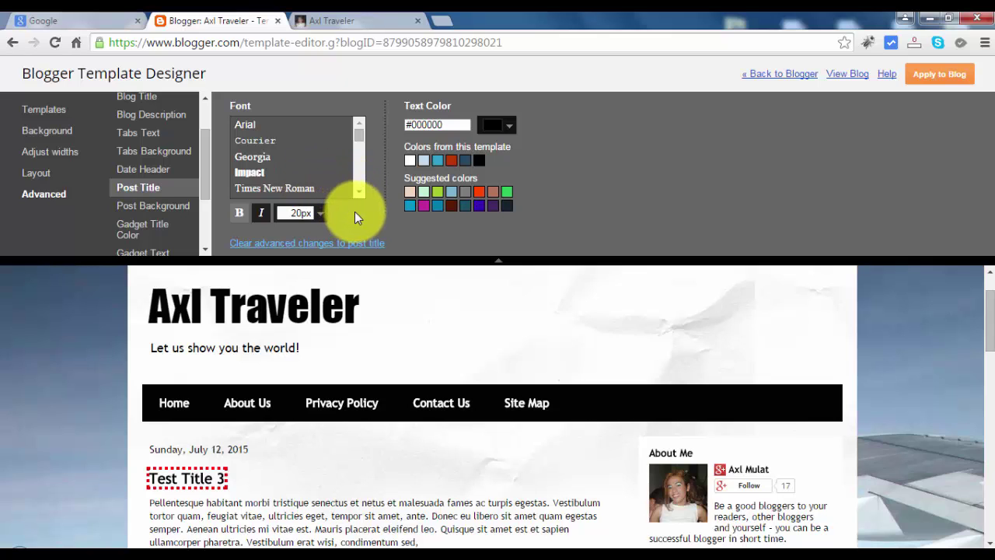
{"action": "scroll", "coordinate": [509, 464], "scroll_direction": "up", "scroll_amount": 1}
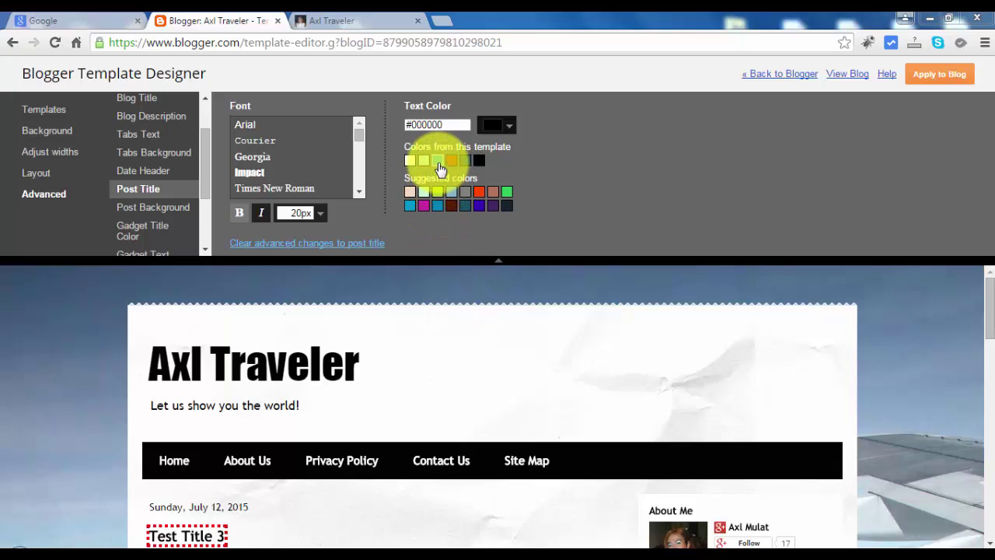
{"action": "left_click", "coordinate": [438, 164]}
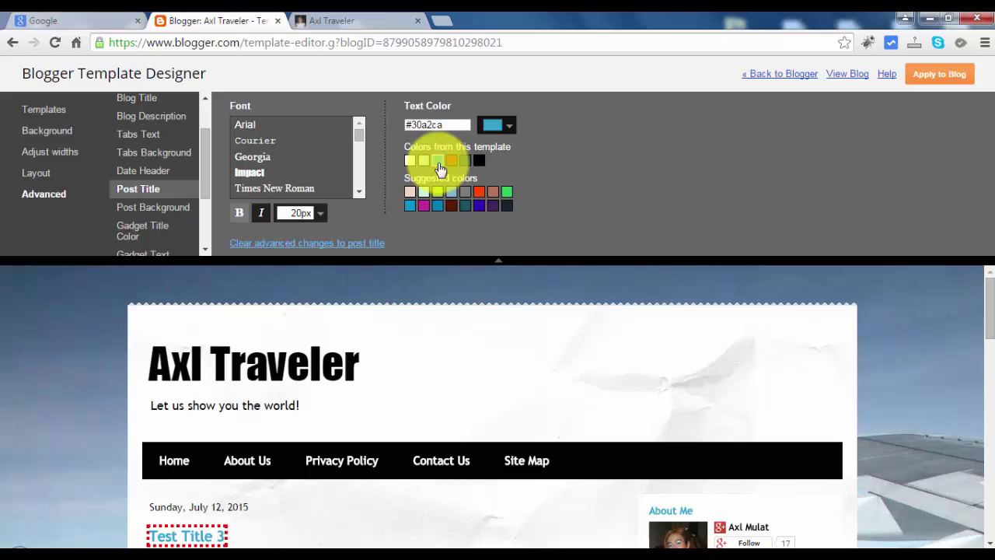
{"action": "left_click_drag", "start_coordinate": [985, 289], "coordinate": [986, 321]}
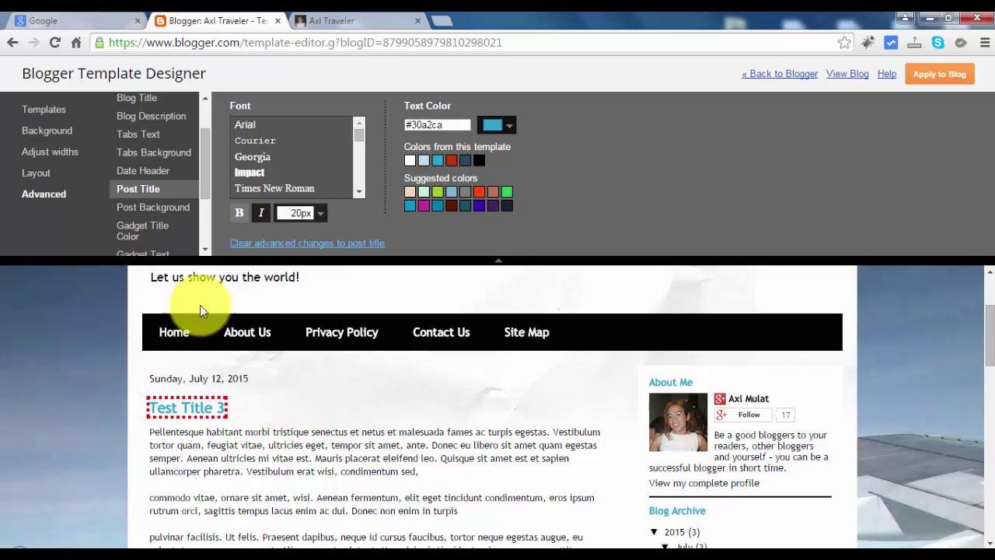
- Try suggested colors for the post background and set it to bright blue #3cccff
{"action": "left_click", "coordinate": [159, 210]}
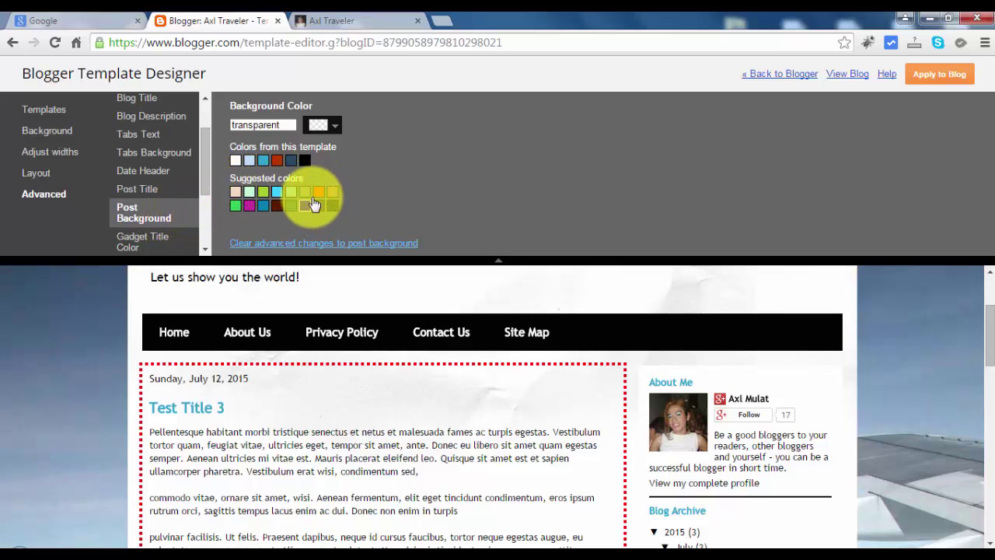
{"action": "left_click", "coordinate": [250, 194]}
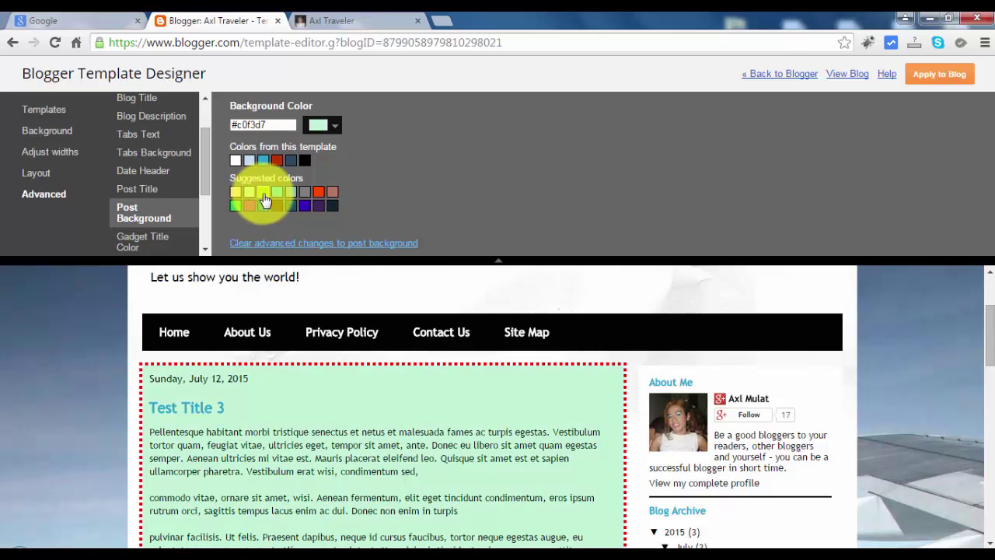
{"action": "left_click", "coordinate": [265, 194]}
{"action": "left_click", "coordinate": [283, 201]}
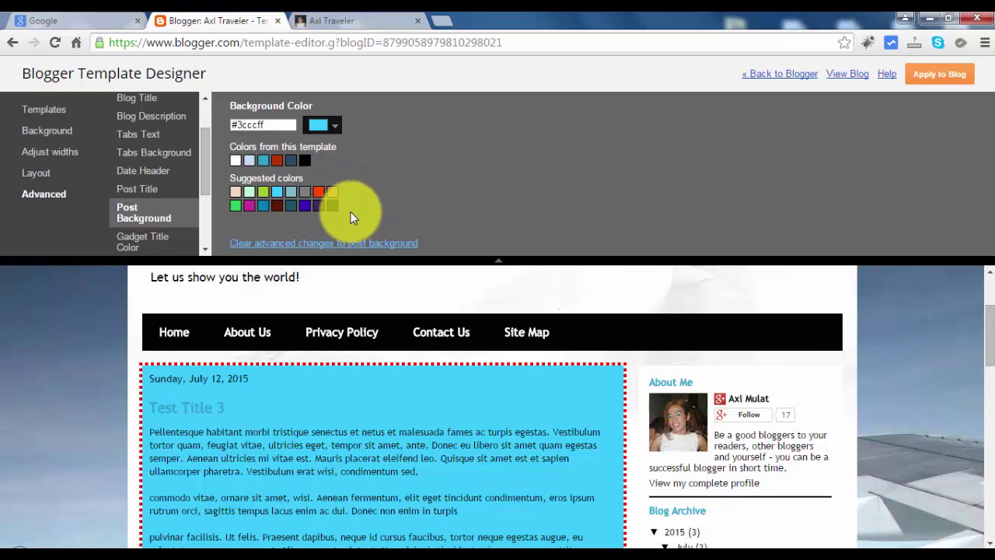
- Clear the advanced changes to the post background and examine the gadget title color and gadget text settings
{"action": "left_click", "coordinate": [314, 244]}
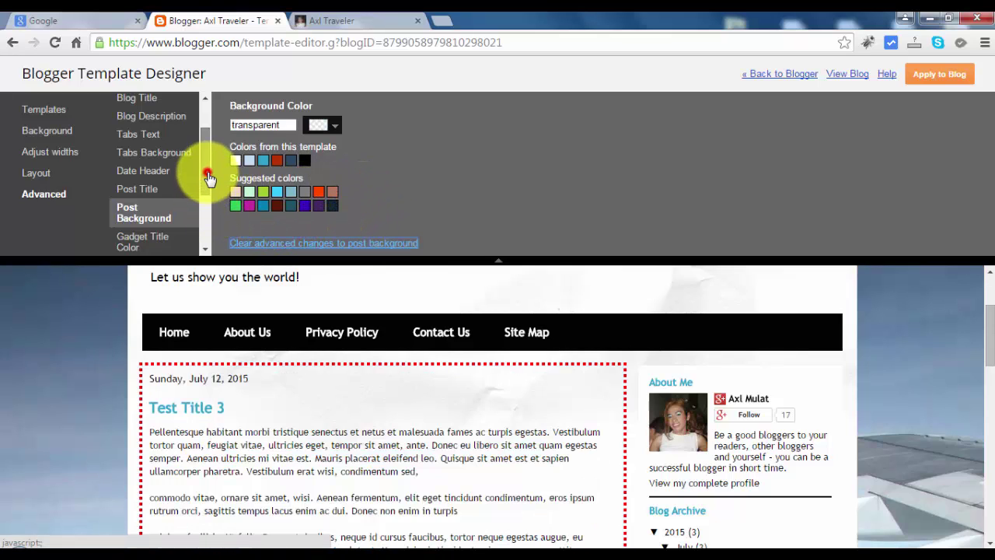
{"action": "left_click_drag", "start_coordinate": [207, 172], "coordinate": [207, 218]}
{"action": "left_click", "coordinate": [140, 163]}
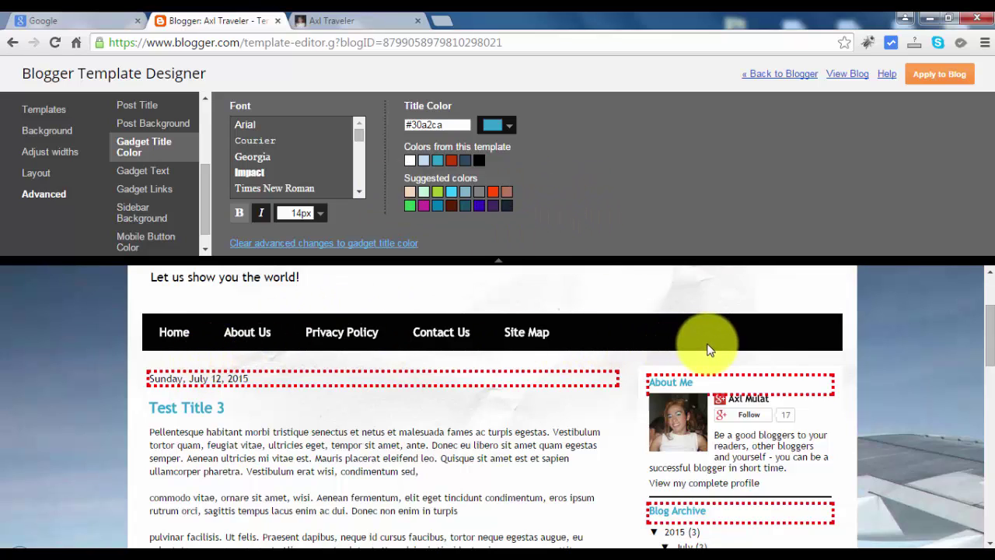
{"action": "left_click", "coordinate": [158, 172]}
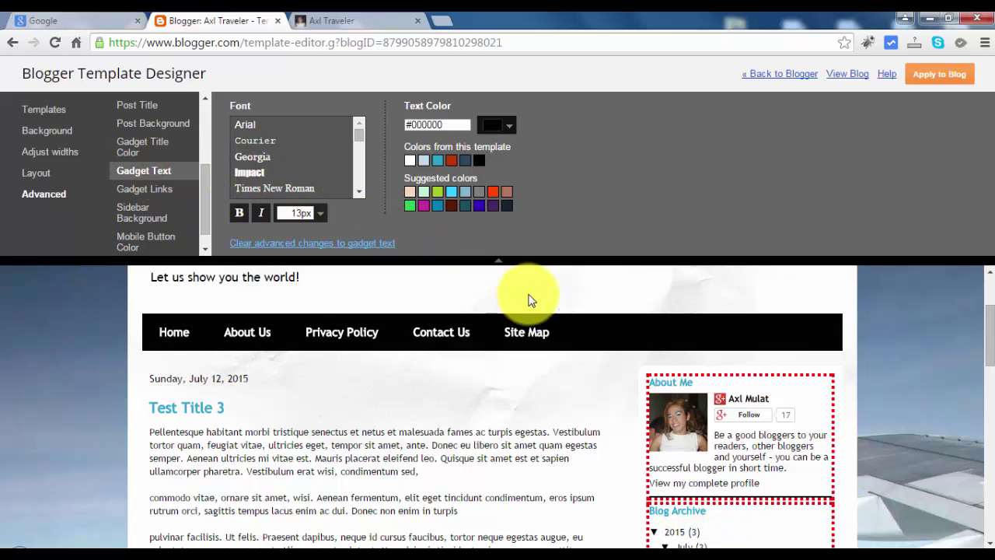
- Try the template red #b83600 as the gadget link color, and clear the advanced changes to gadget links
{"action": "left_click", "coordinate": [140, 190]}
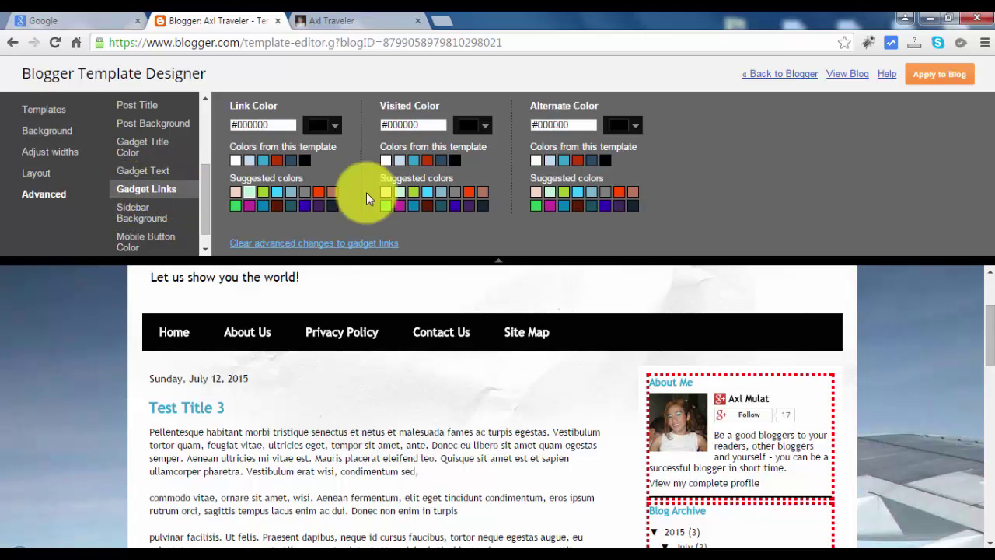
{"action": "scroll", "coordinate": [989, 342], "scroll_direction": "down", "scroll_amount": 2}
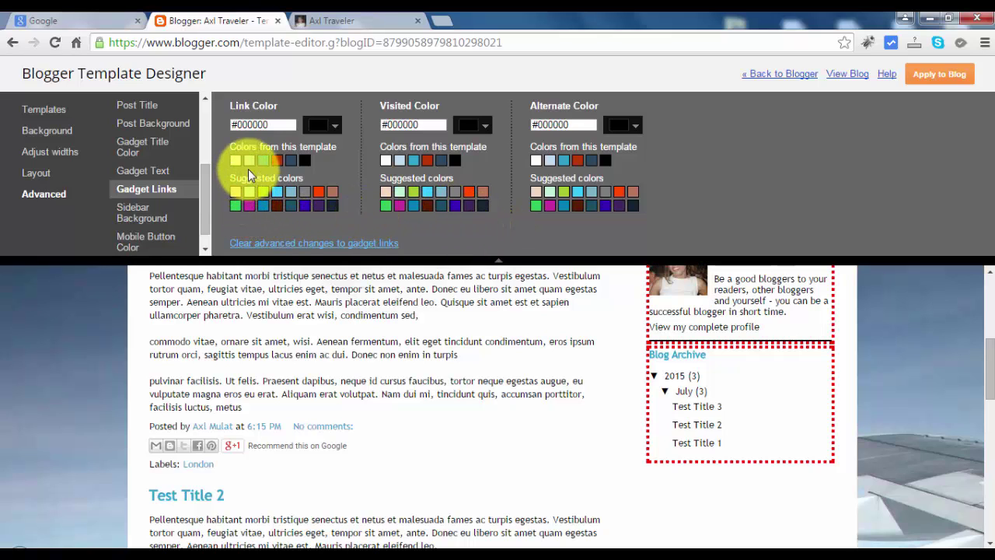
{"action": "left_click", "coordinate": [291, 160]}
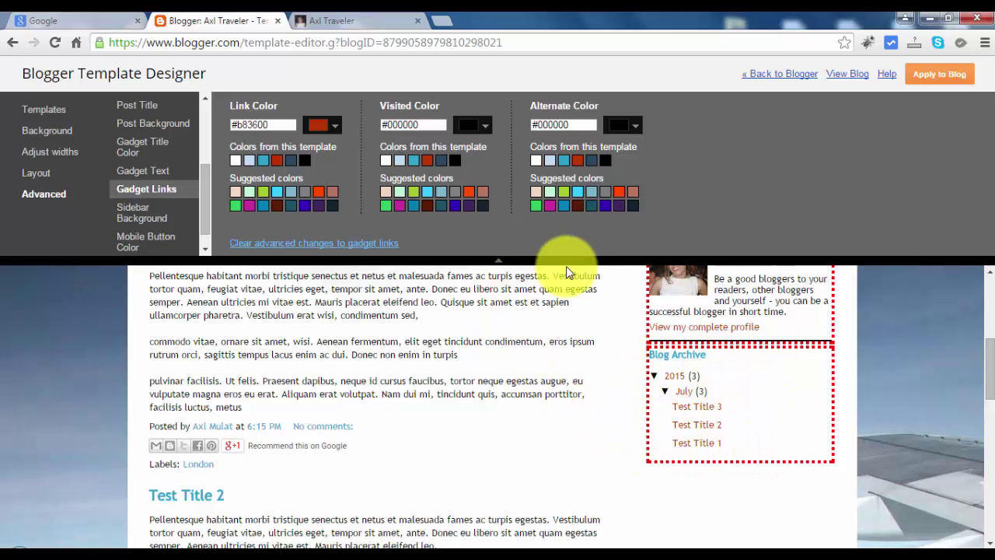
{"action": "left_click", "coordinate": [258, 245]}
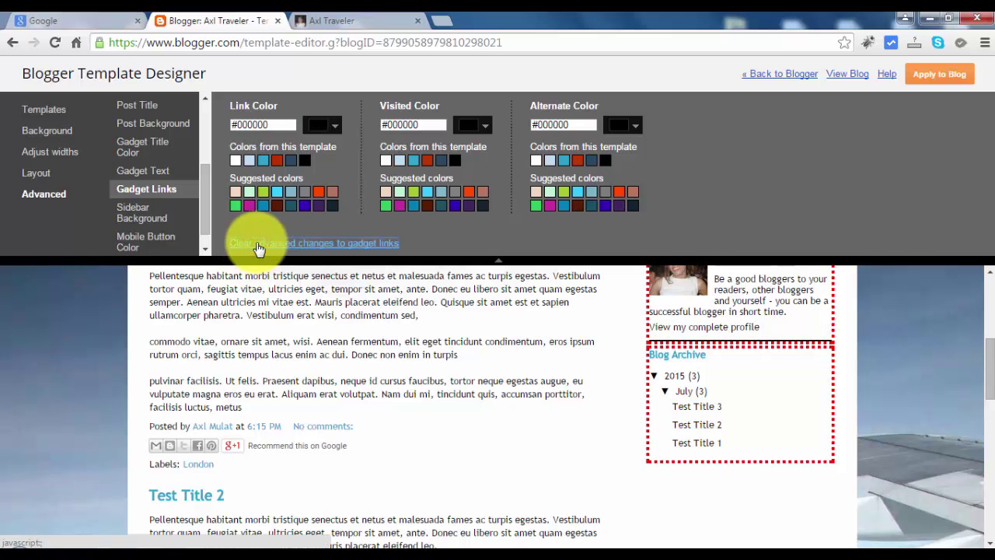
- Try the template red #b83600 as the sidebar background color, and clear the advanced changes to the sidebar background
{"action": "left_click", "coordinate": [143, 226]}
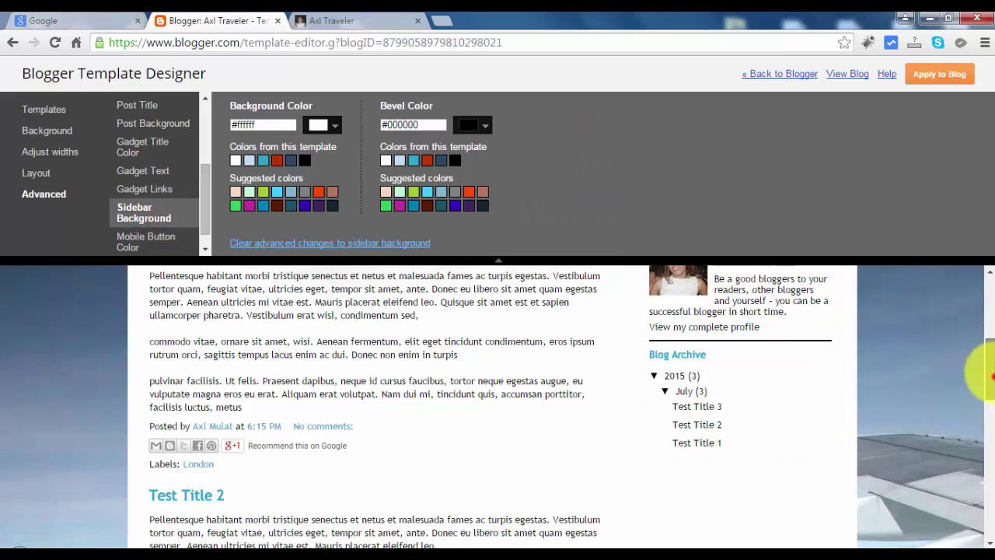
{"action": "left_click_drag", "start_coordinate": [991, 373], "coordinate": [989, 327]}
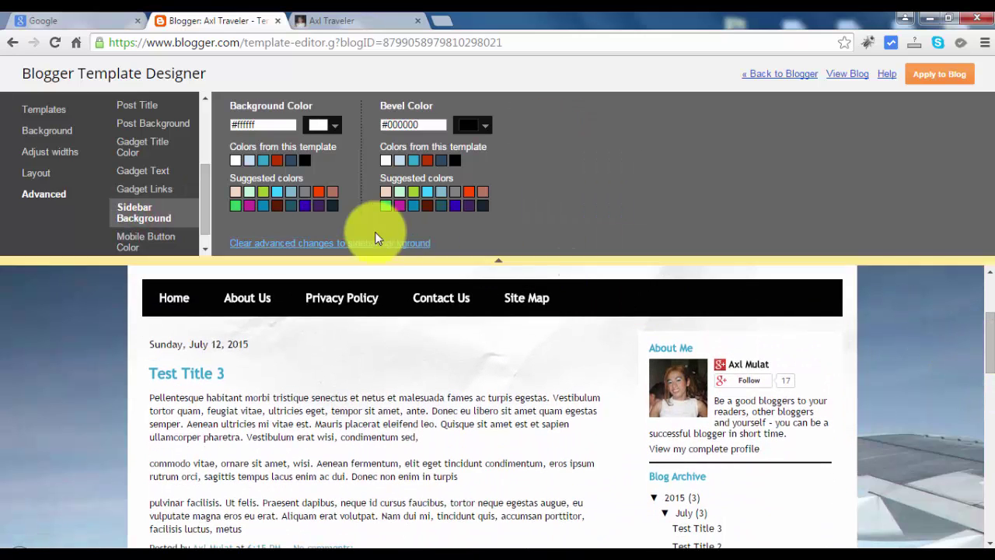
{"action": "left_click", "coordinate": [277, 160]}
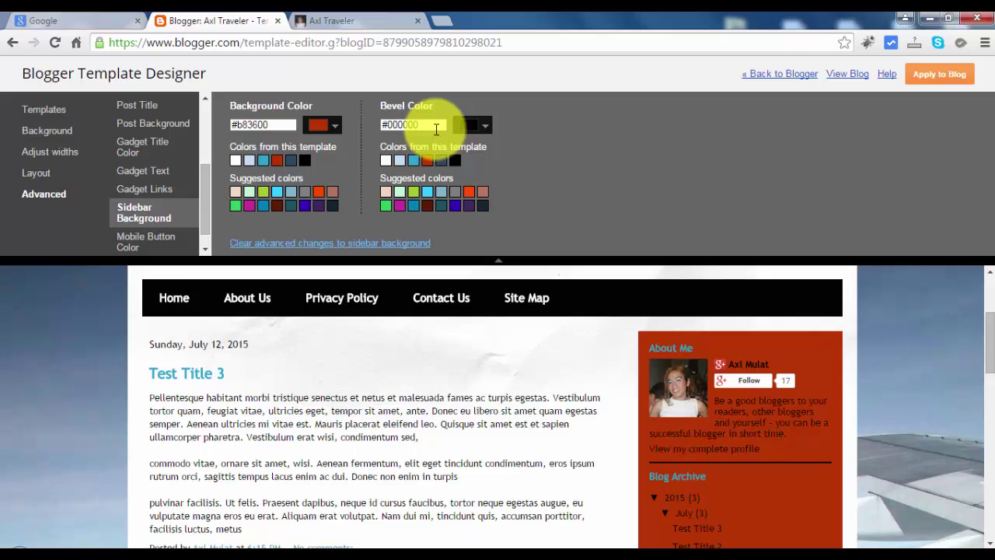
{"action": "left_click", "coordinate": [324, 243]}
- Examine the advanced settings for the mobile button color and for adding custom CSS
{"action": "left_click_drag", "start_coordinate": [204, 188], "coordinate": [207, 220]}
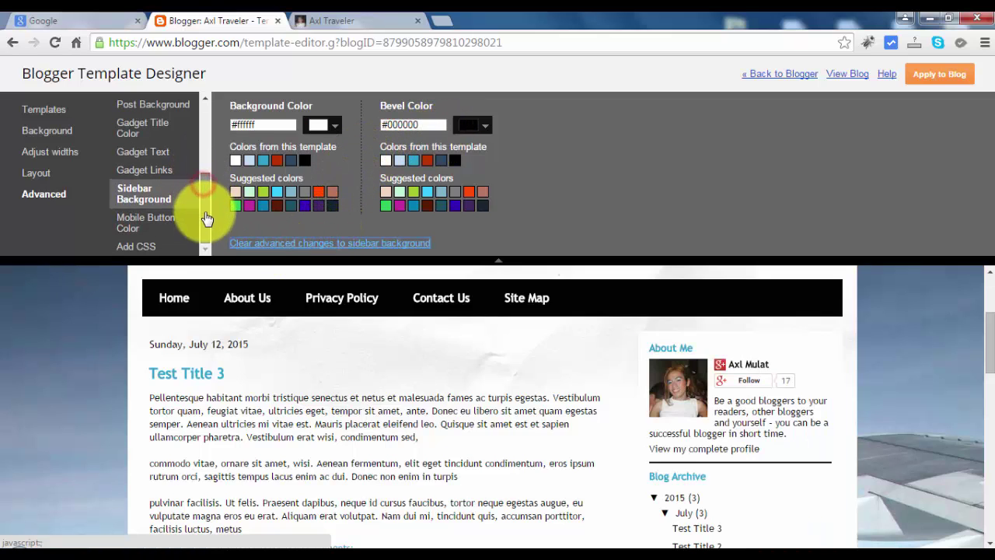
{"action": "left_click", "coordinate": [142, 225]}
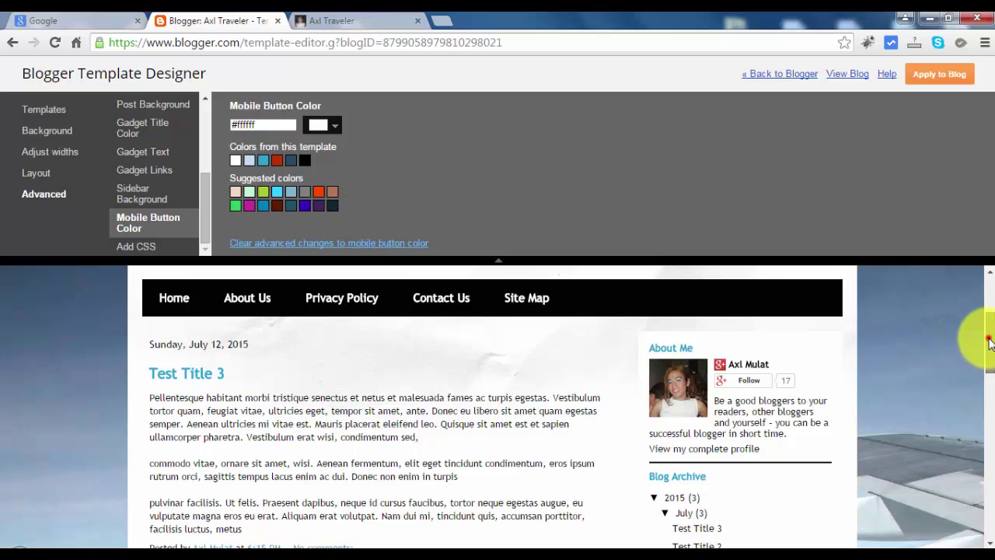
{"action": "left_click_drag", "start_coordinate": [990, 342], "coordinate": [992, 350]}
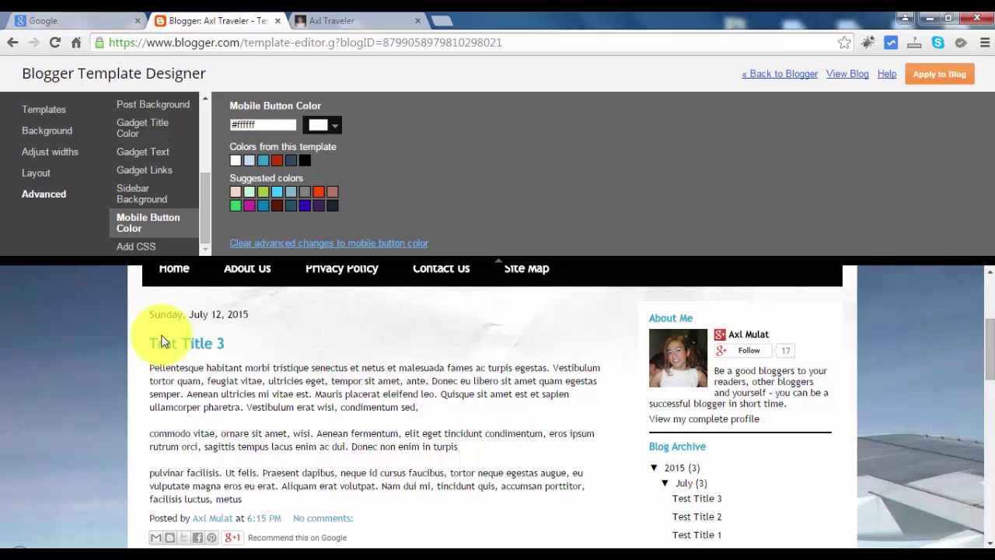
{"action": "left_click", "coordinate": [136, 246]}
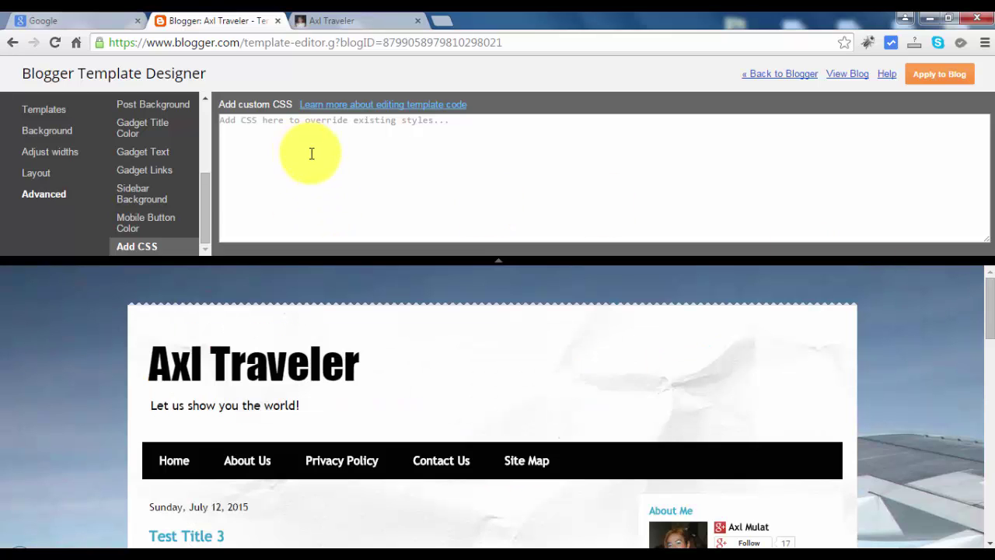
{"action": "scroll", "coordinate": [208, 217], "scroll_direction": "up", "scroll_amount": 2}
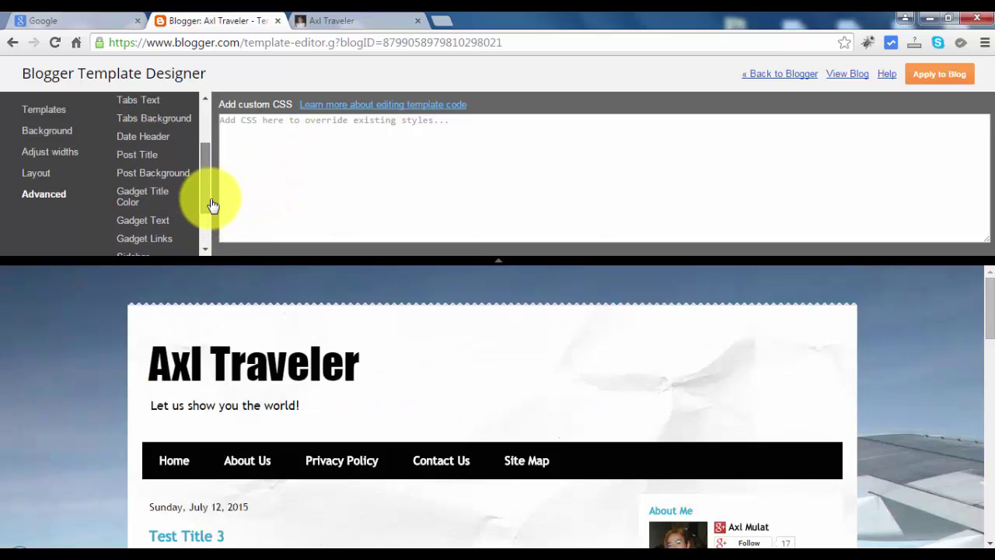
{"action": "scroll", "coordinate": [214, 207], "scroll_direction": "down", "scroll_amount": 2}
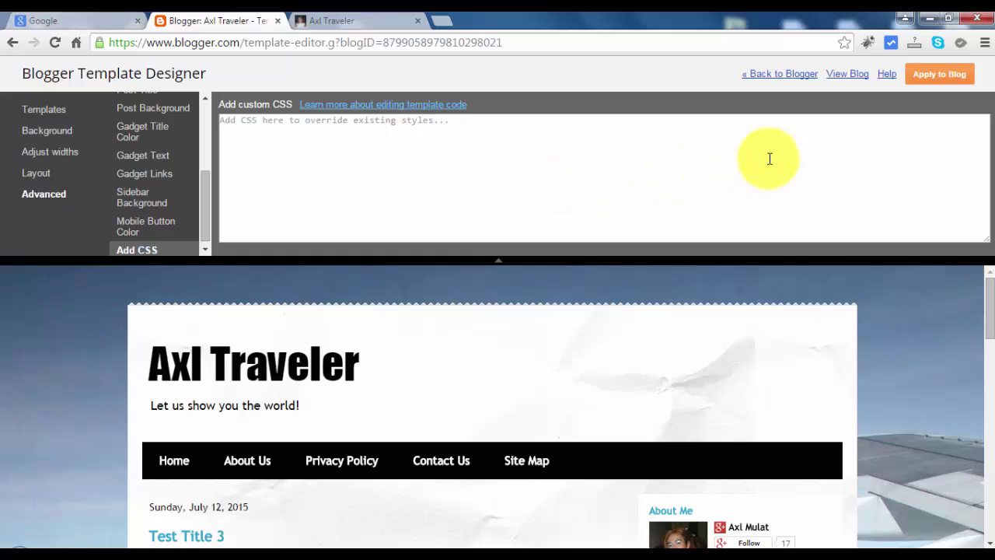
- Apply the template changes to the blog and reload the live blog at axltraveler.blogspot.com
{"action": "left_click", "coordinate": [929, 78]}
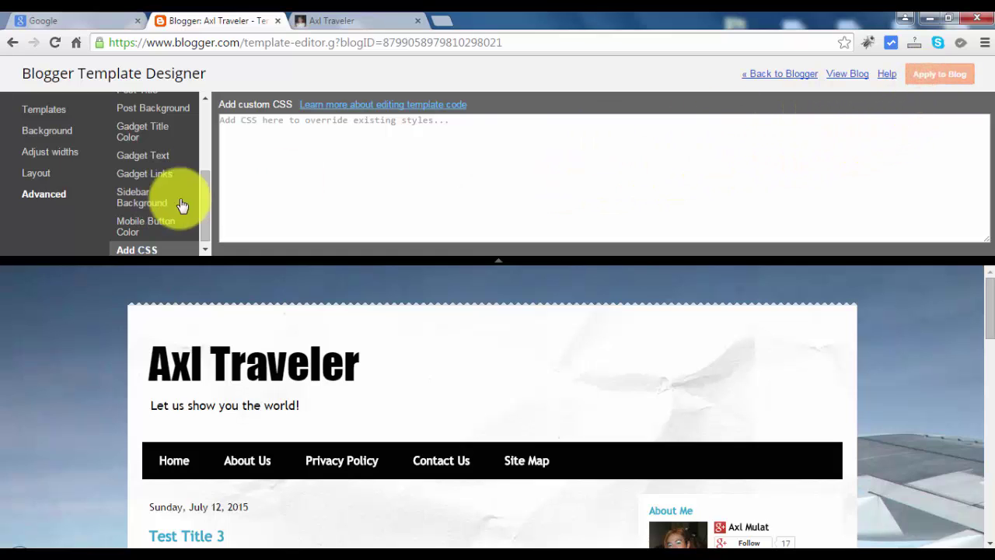
{"action": "left_click", "coordinate": [328, 26]}
{"action": "left_click", "coordinate": [322, 48]}
{"action": "key", "text": "Return"}
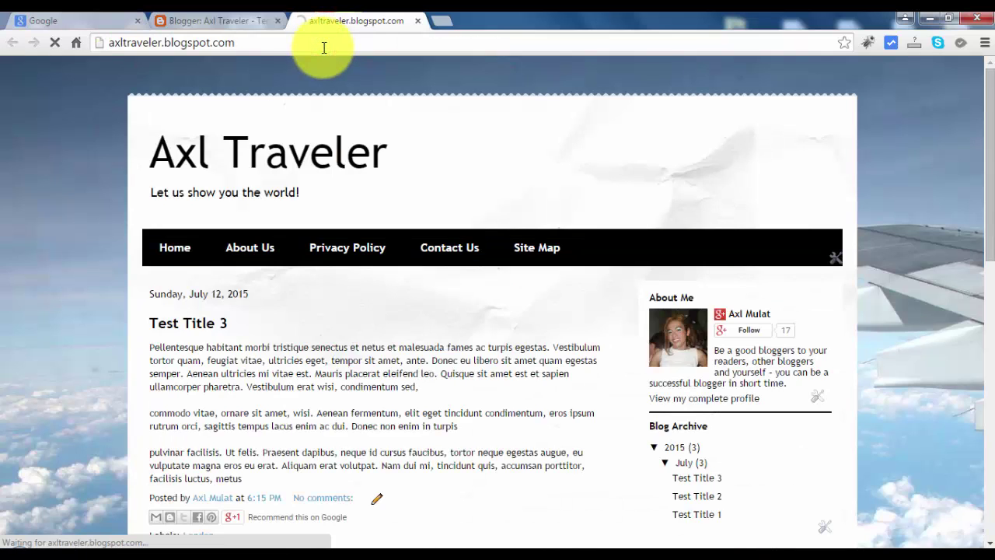